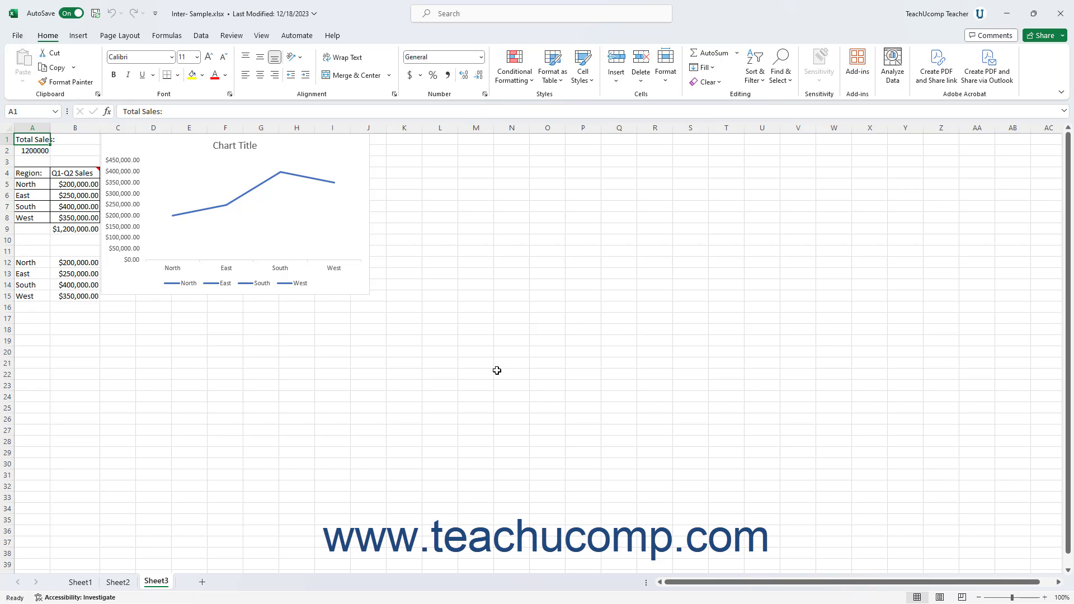
- Open the Share dialog for Inter- Sample.xlsx from the Share dropdown
left_click(1044, 37)
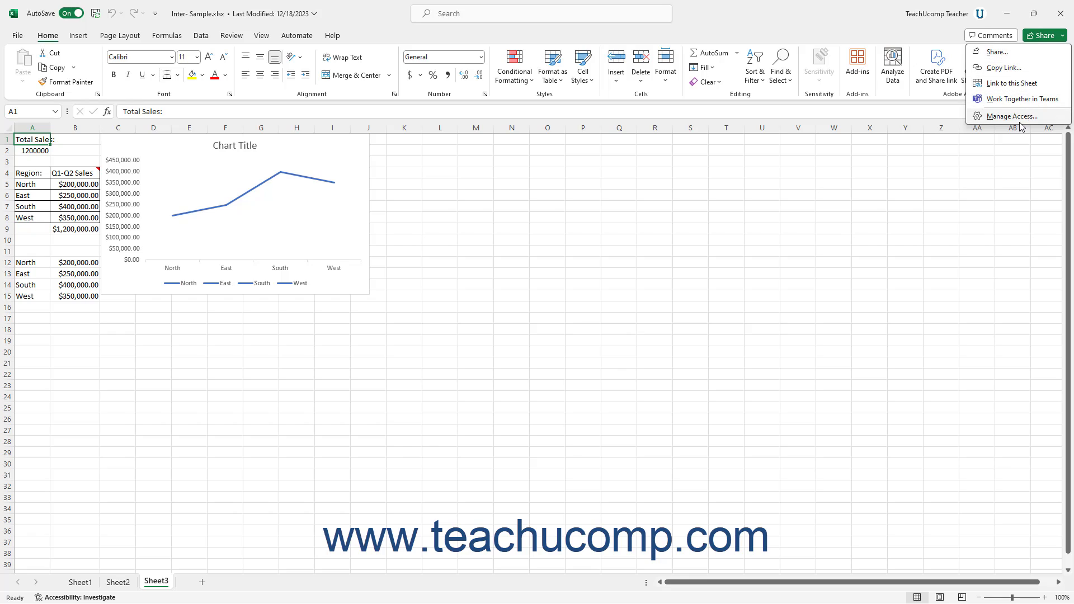
left_click(1019, 56)
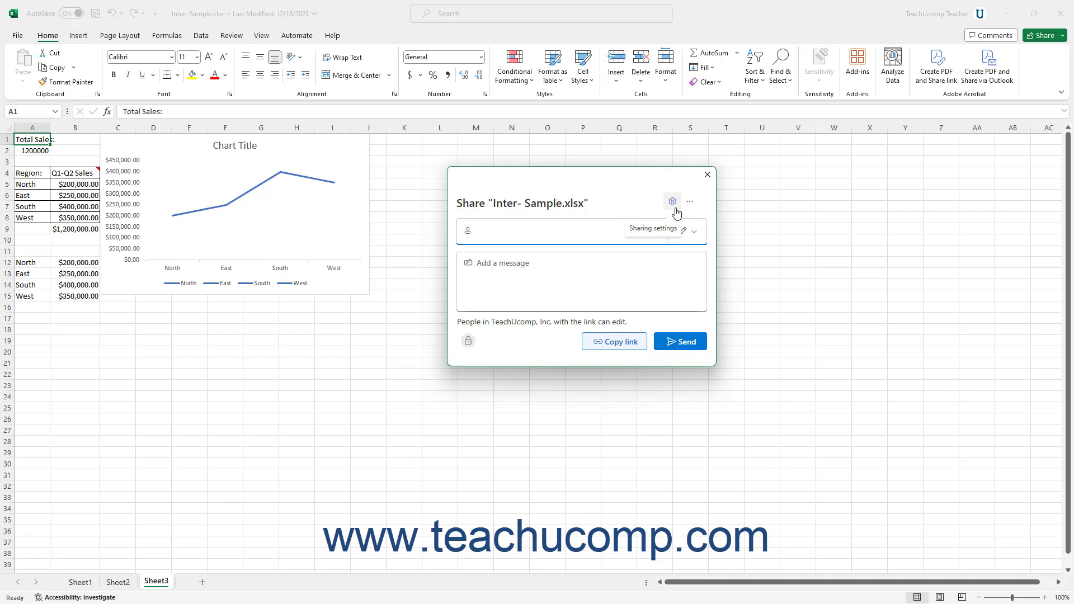
- Limit the sharing link to People you choose with Can edit permission and downloads still allowed
left_click(672, 203)
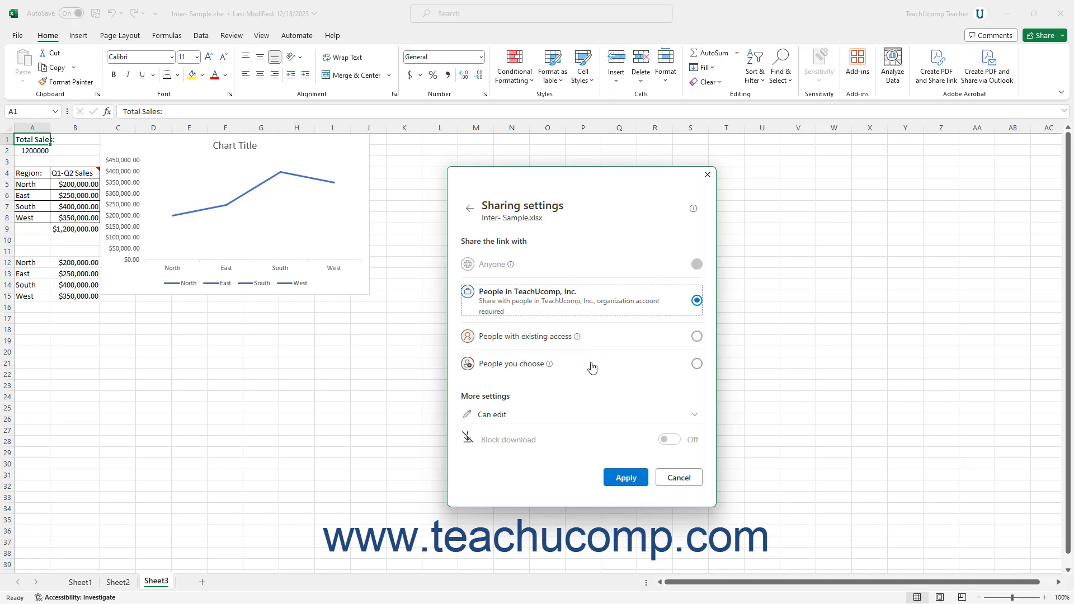
left_click(697, 363)
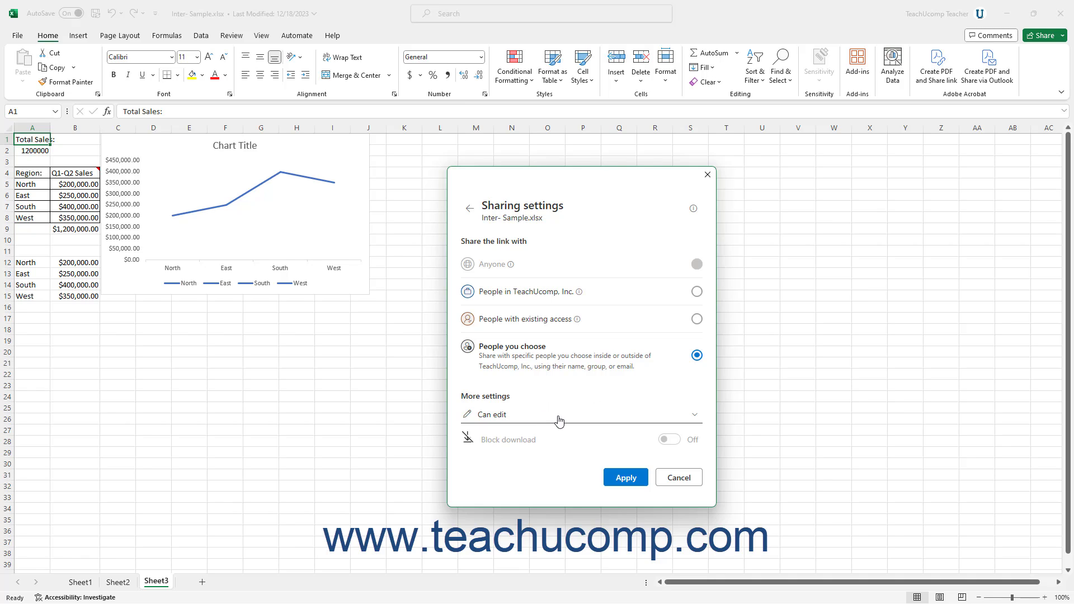
left_click(692, 415)
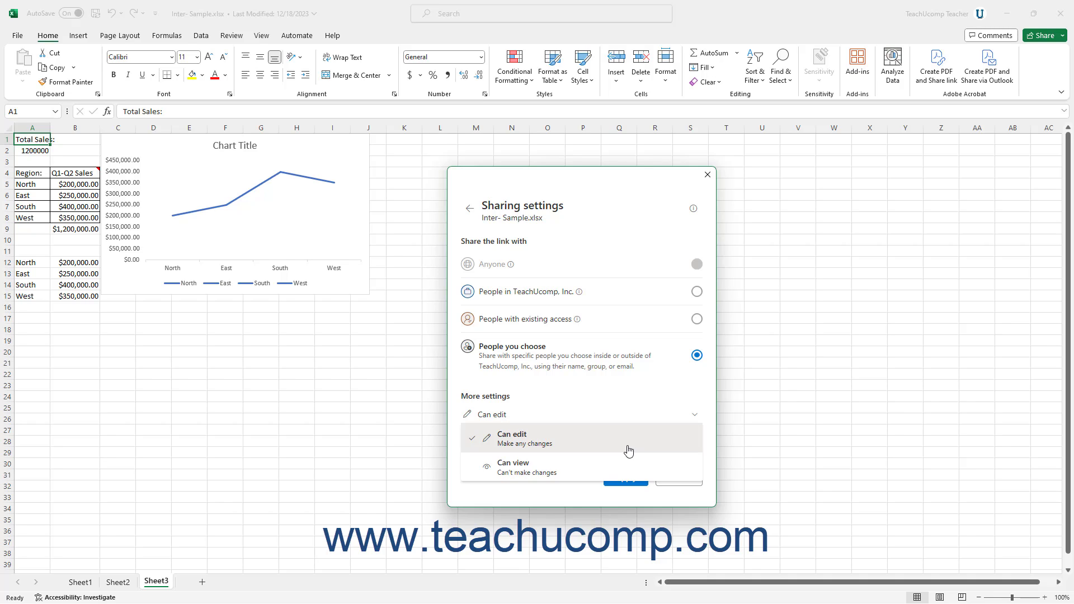
left_click(608, 472)
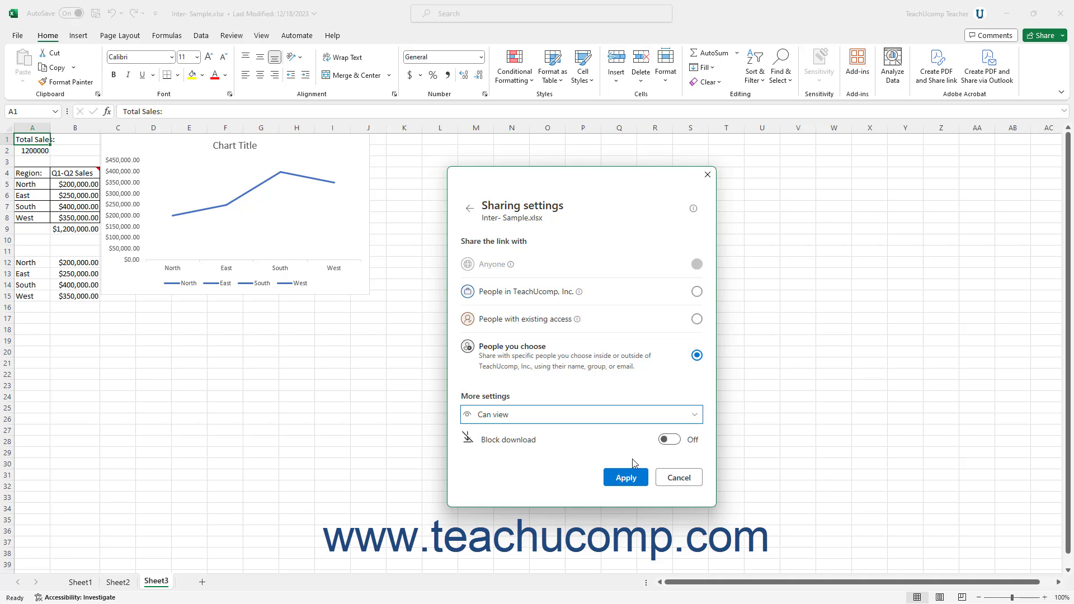
left_click(669, 442)
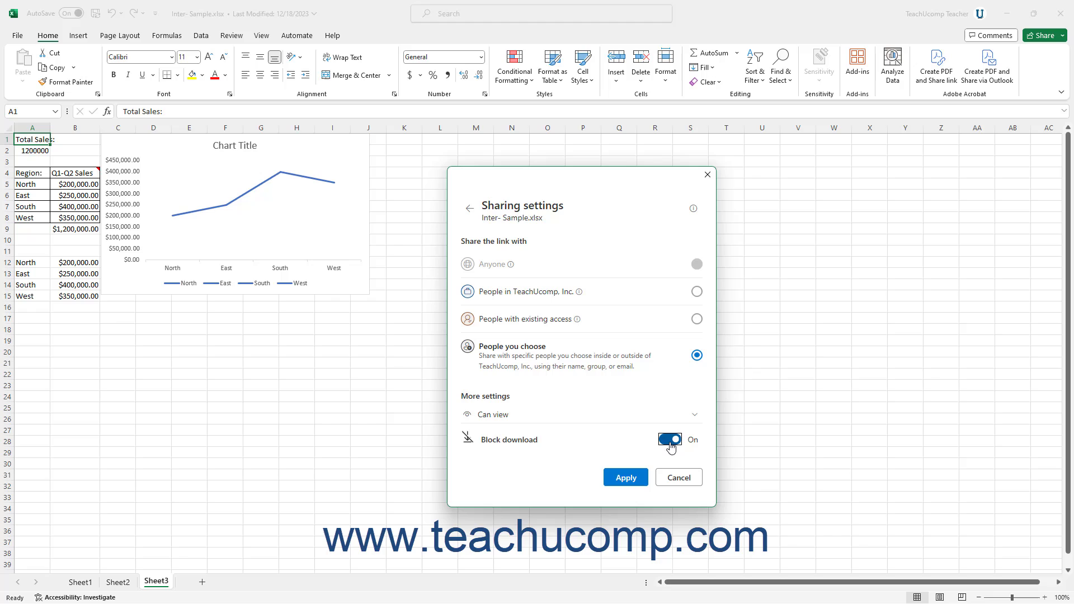
left_click(671, 444)
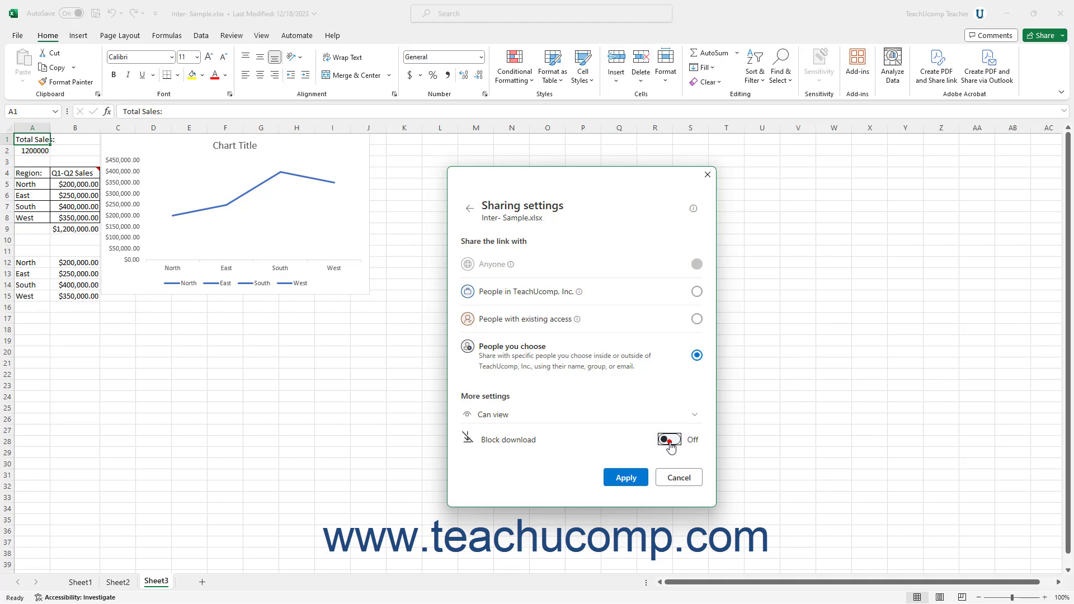
left_click(695, 415)
left_click(600, 441)
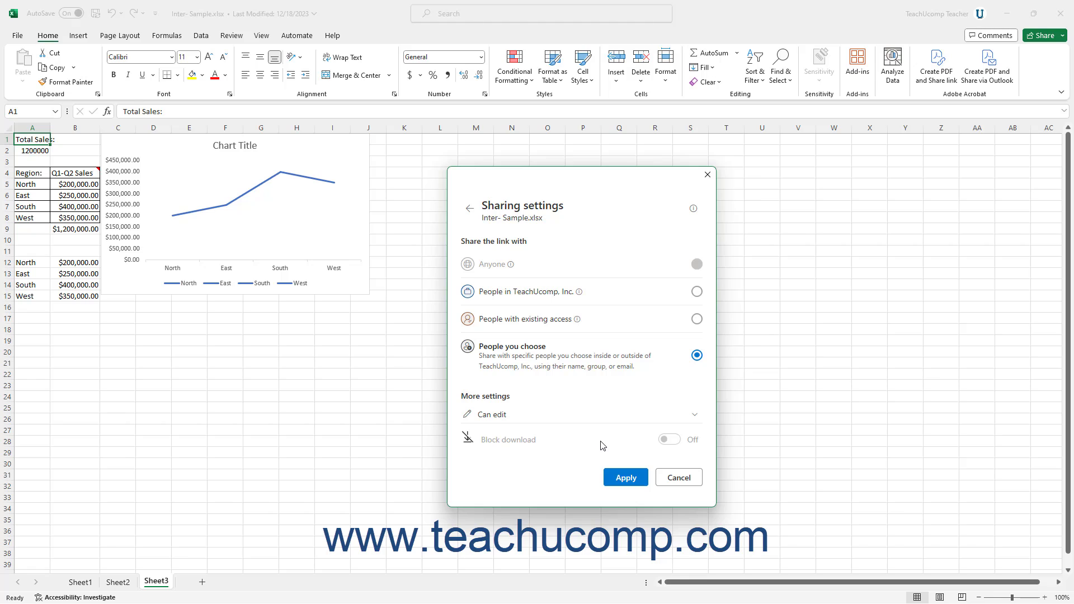
- Apply the link settings and send edit access to two colleagues with the message 'Feedback, please!'
left_click(626, 479)
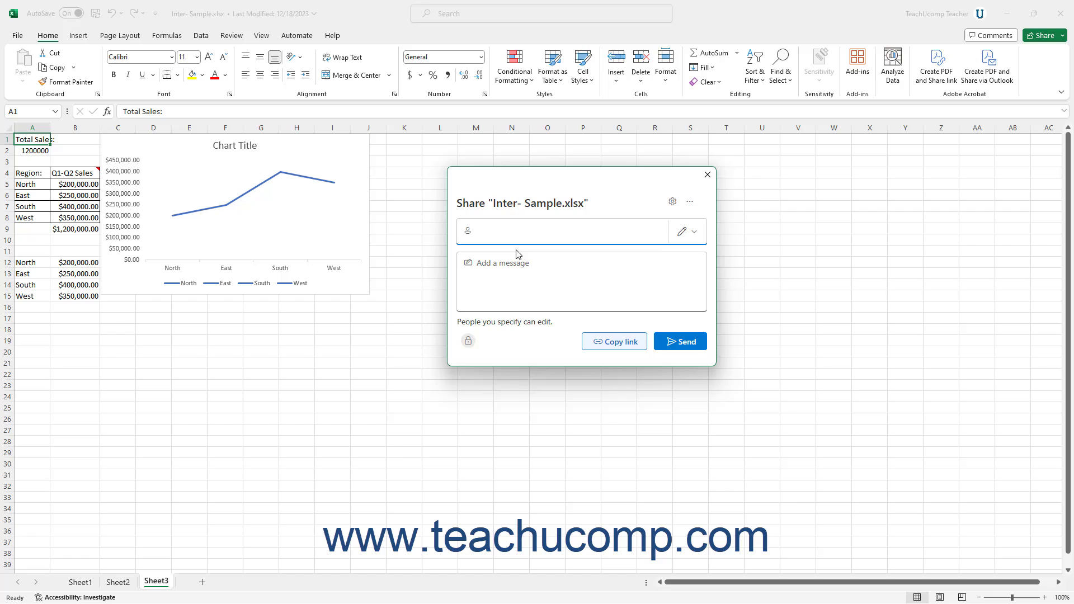
left_click(504, 235)
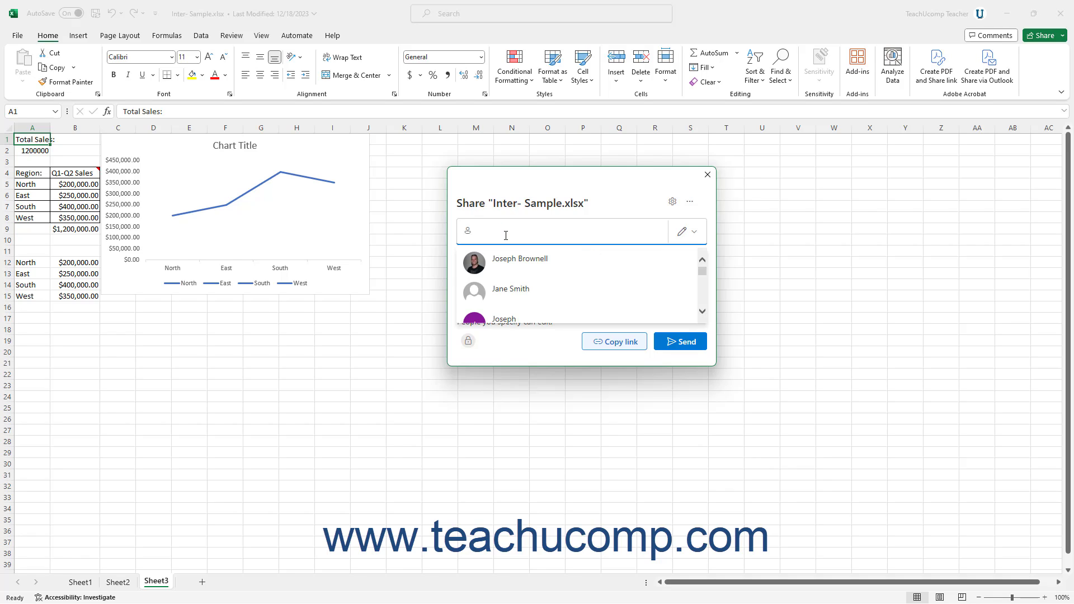
left_click(512, 260)
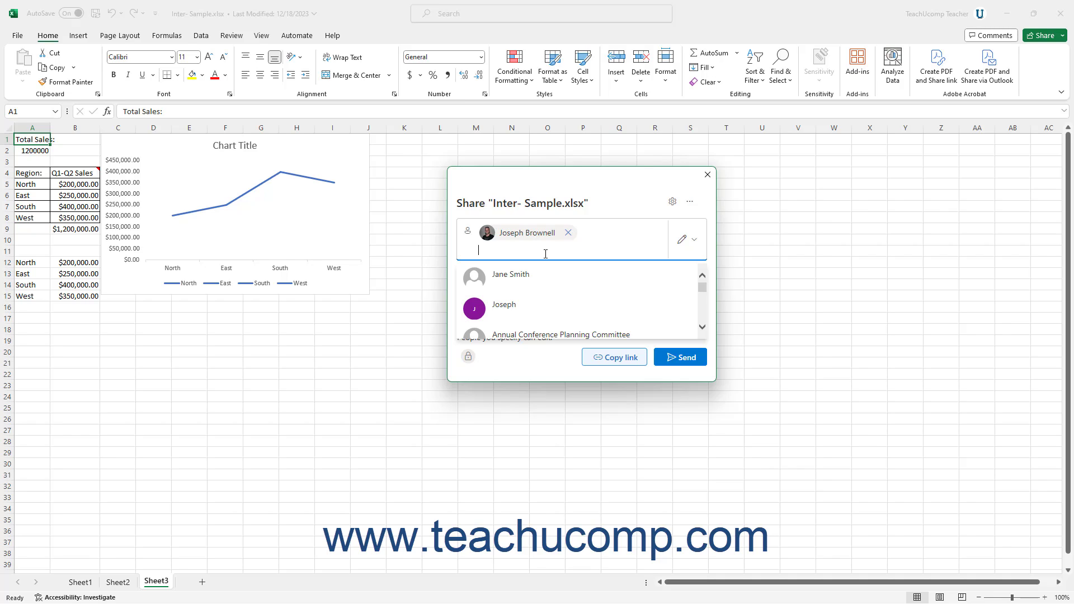
type("Dav")
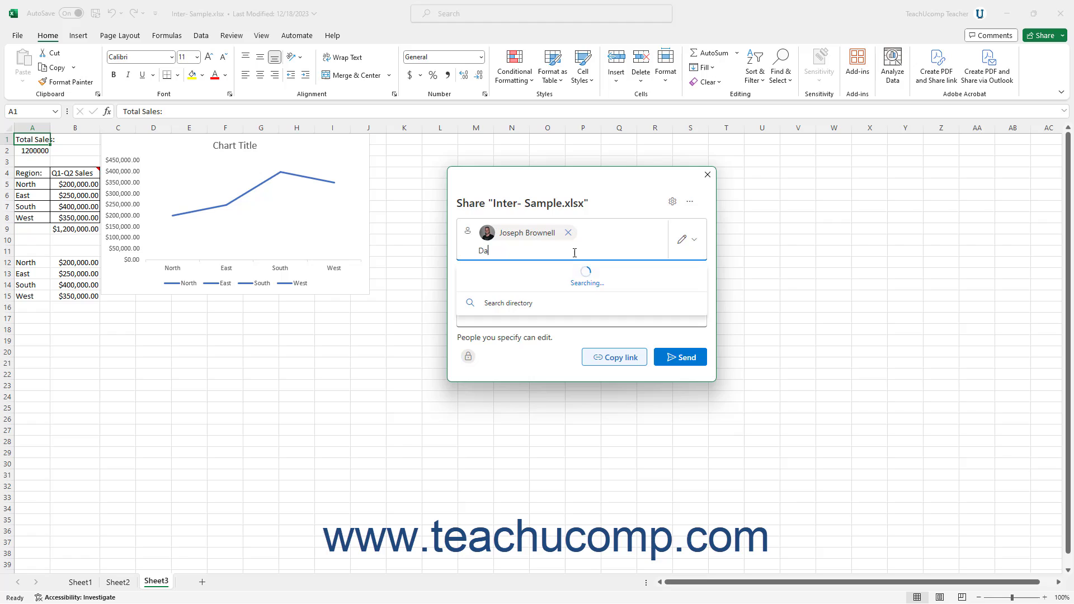
left_click(567, 278)
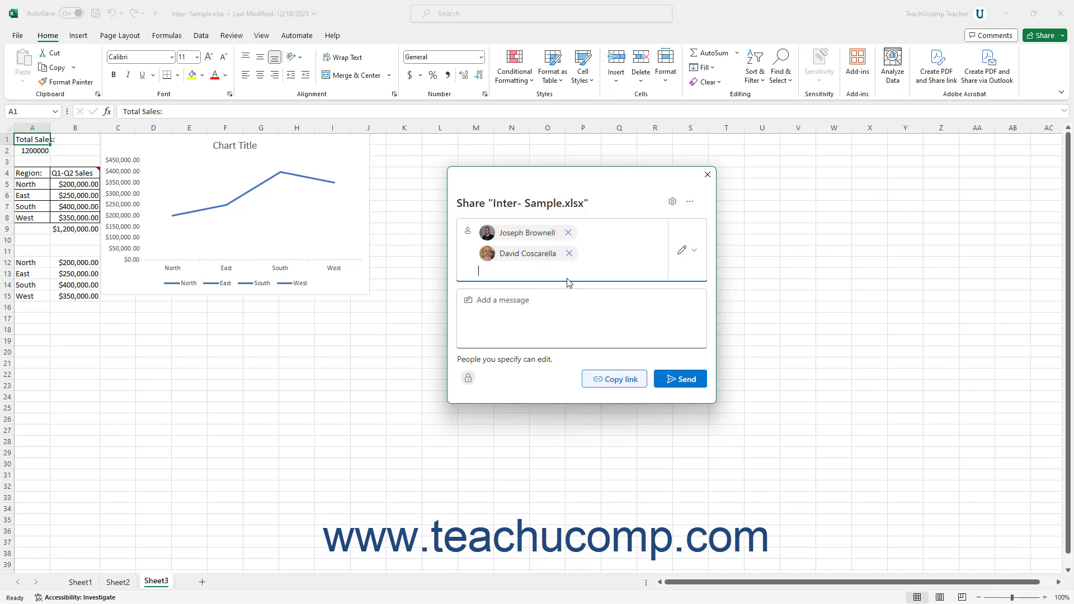
left_click(539, 306)
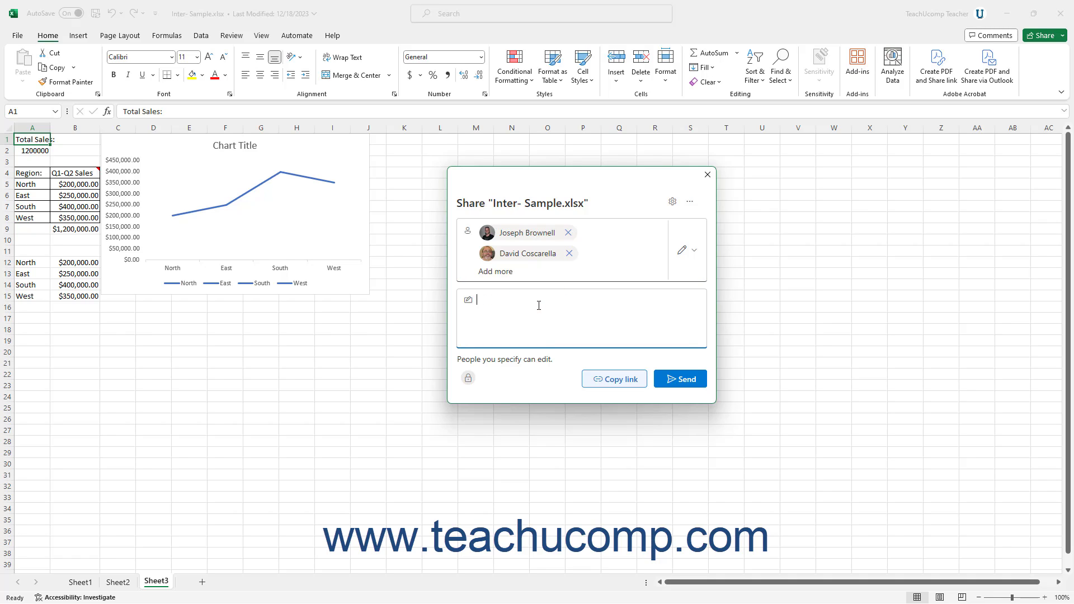
type("Feedback, please!")
left_click(676, 382)
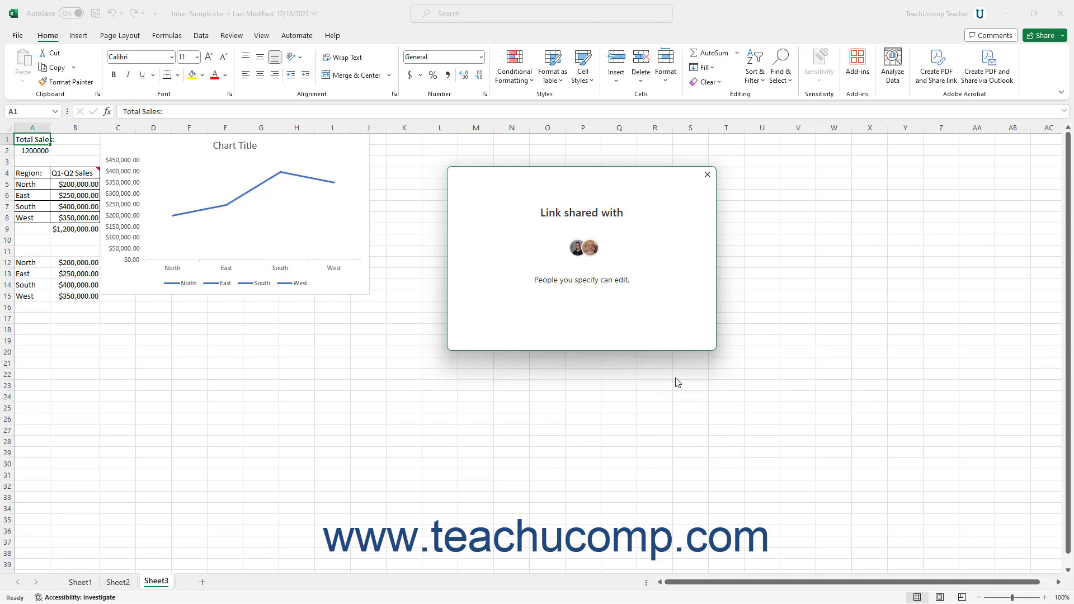
- Dismiss the sent confirmation, reopen the Share dialog and copy the workbook's sharing link
left_click(708, 175)
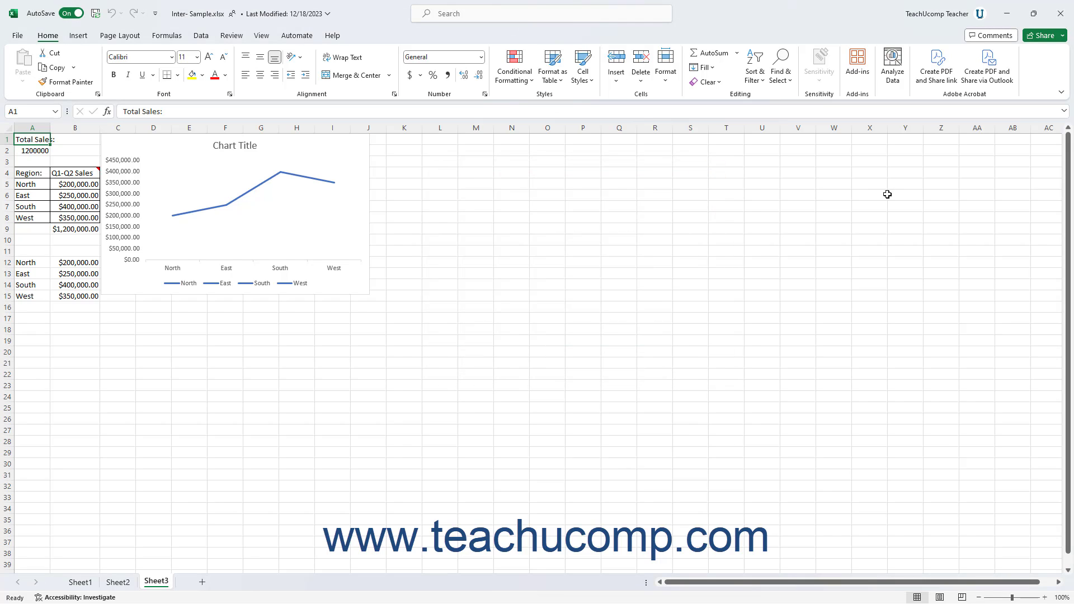
left_click(1041, 35)
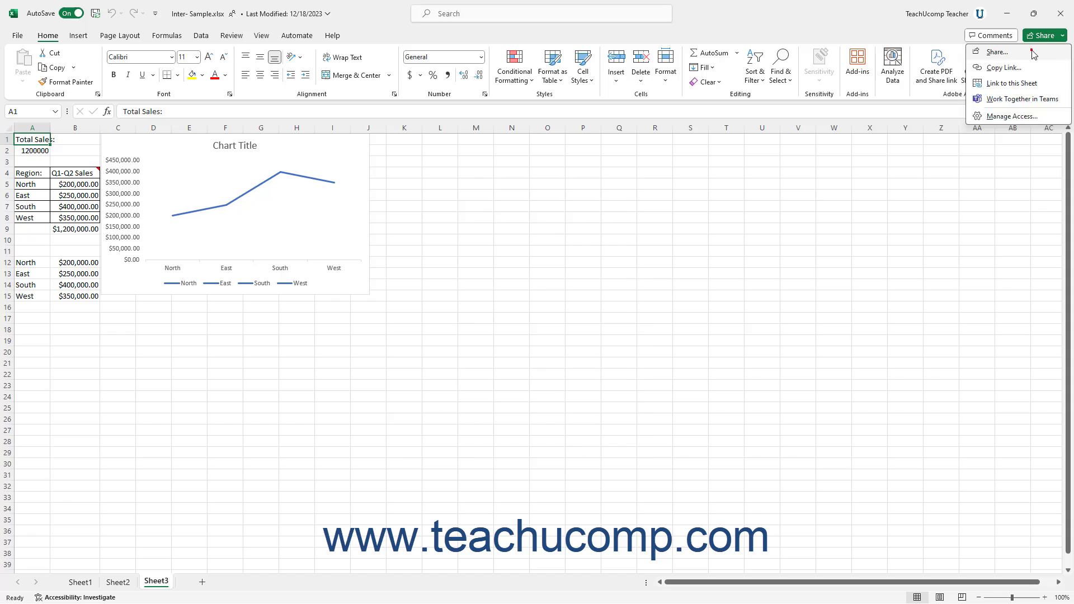
left_click(1031, 51)
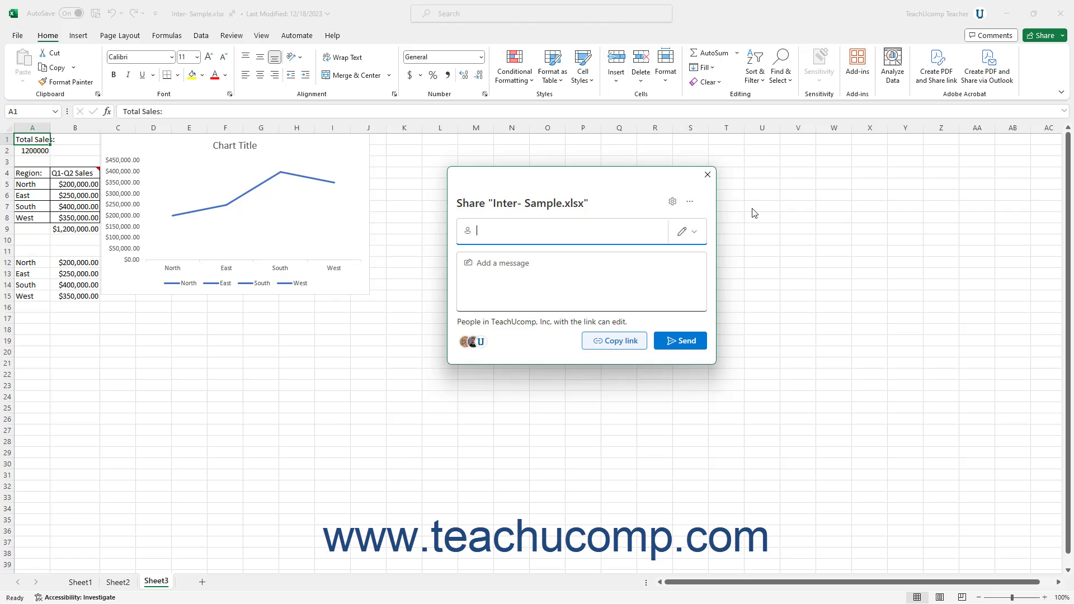
left_click(620, 343)
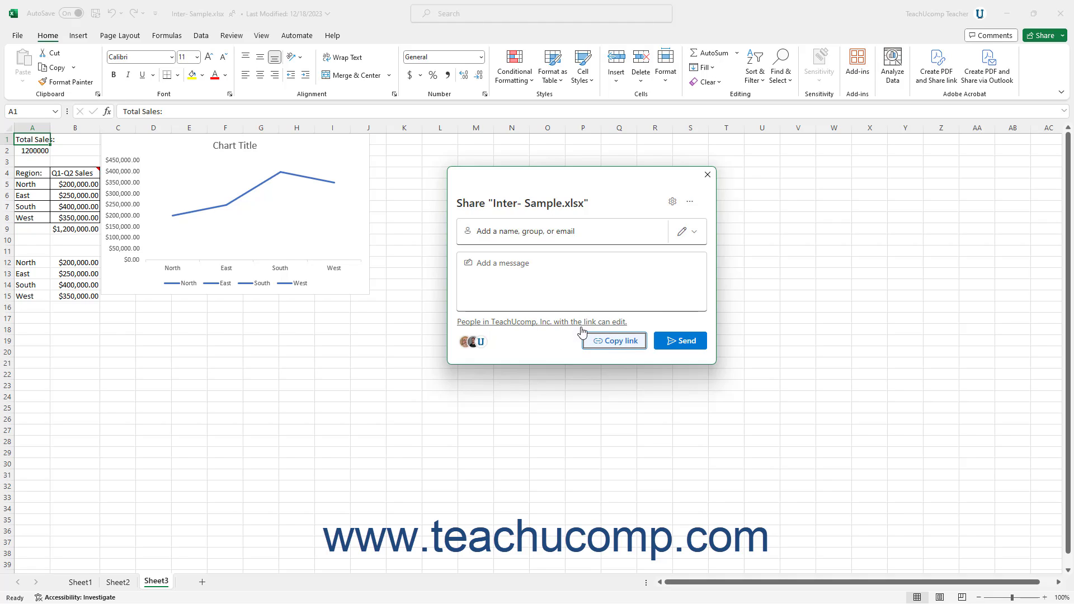
- Keep recipients at edit permission and reveal the extra options to share in Outlook or send a copy
left_click(690, 231)
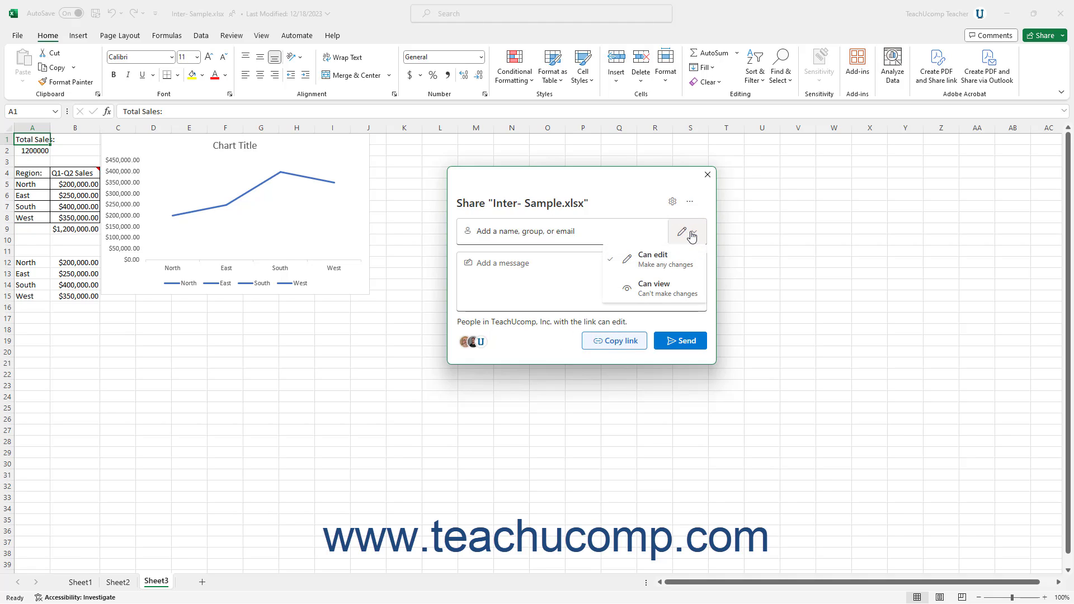
left_click(561, 232)
left_click(562, 248)
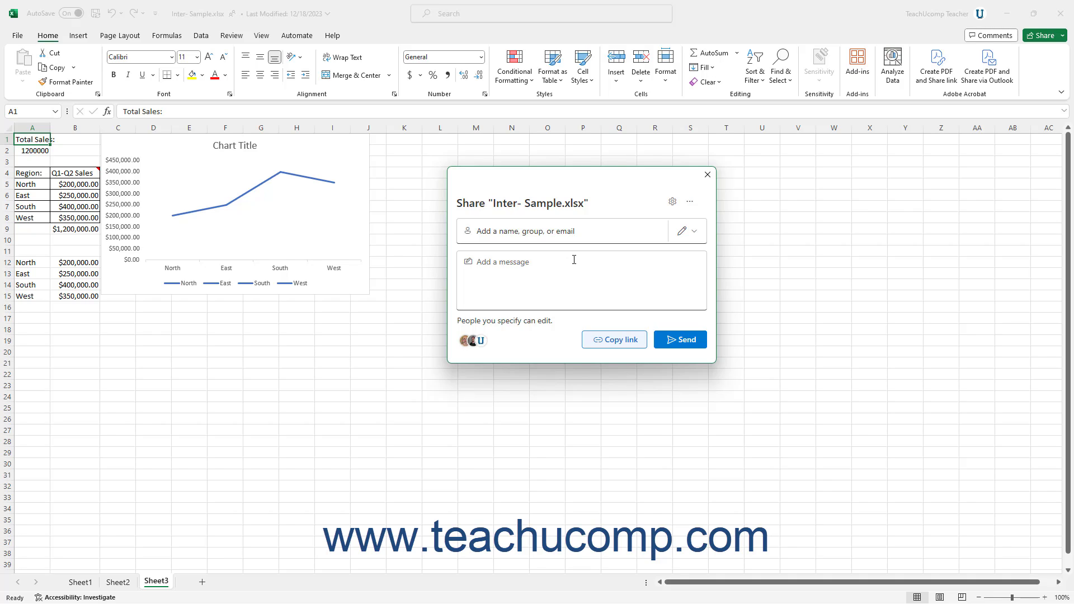
left_click(691, 203)
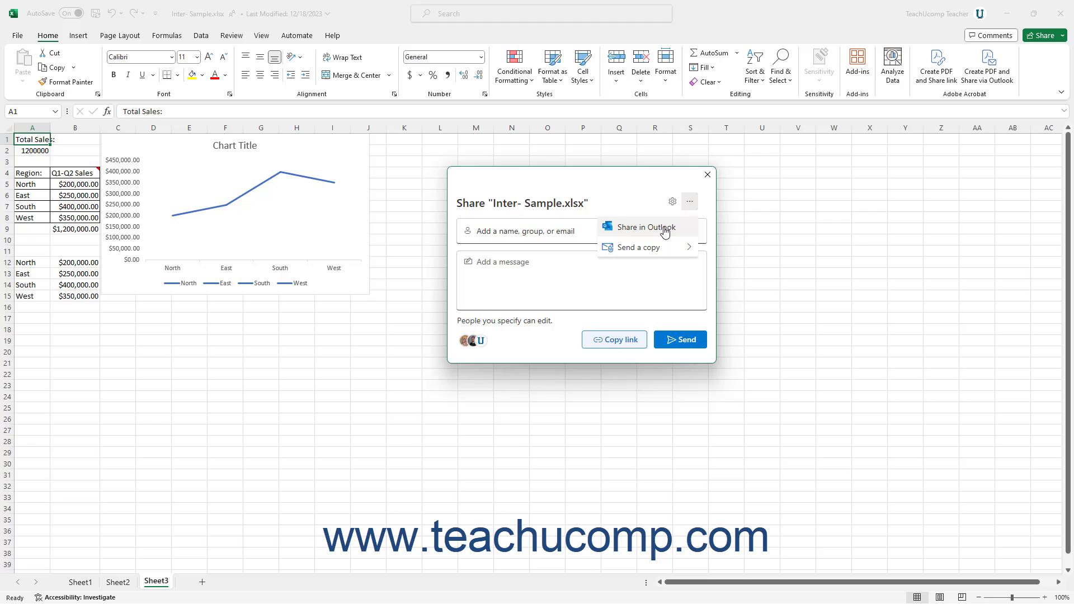
- Close the extra sharing options menu and the Share dialog without sending a copy
mouse_move(661, 253)
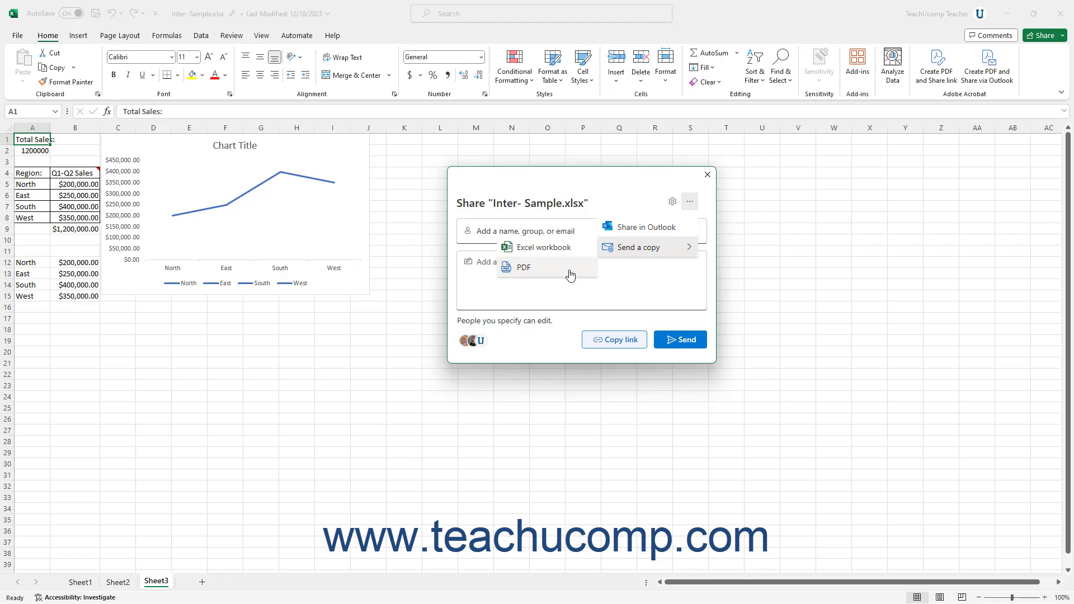
left_click(632, 192)
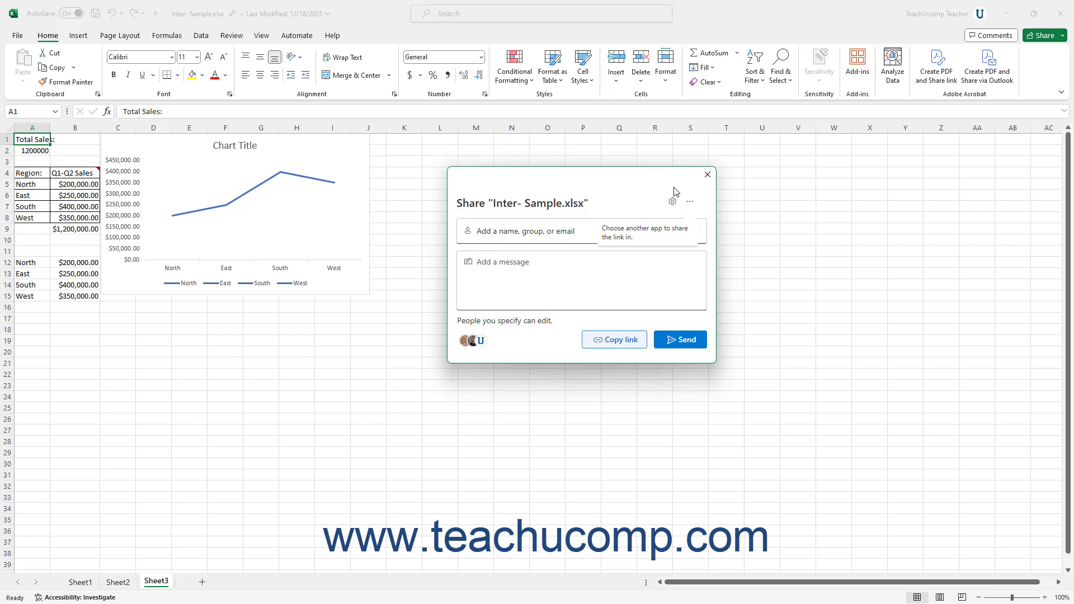
left_click(704, 176)
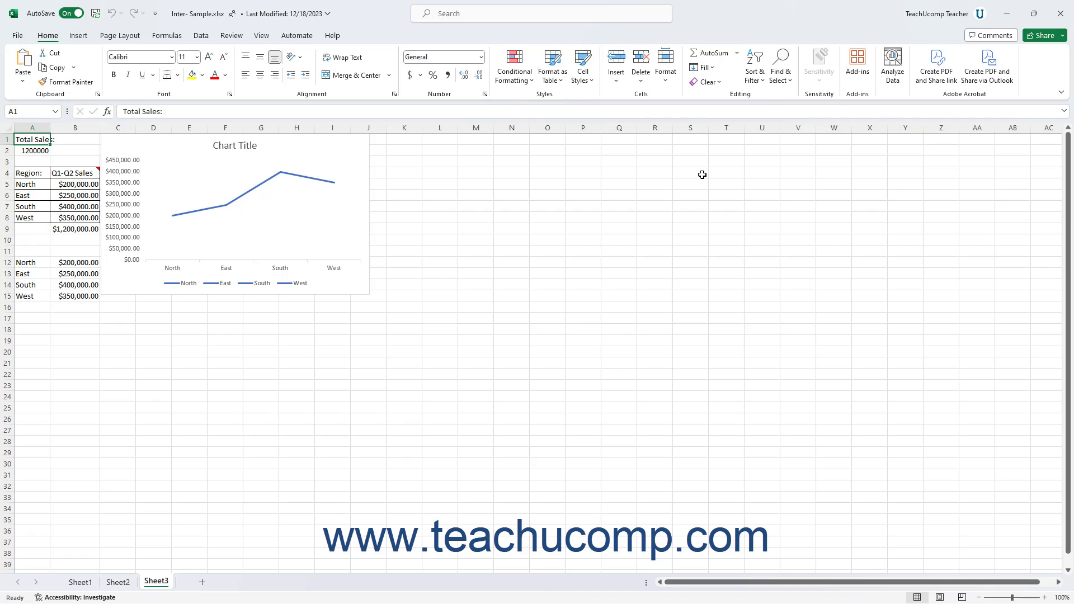
- Open the Share dropdown at the top right of the Excel window
left_click(1042, 36)
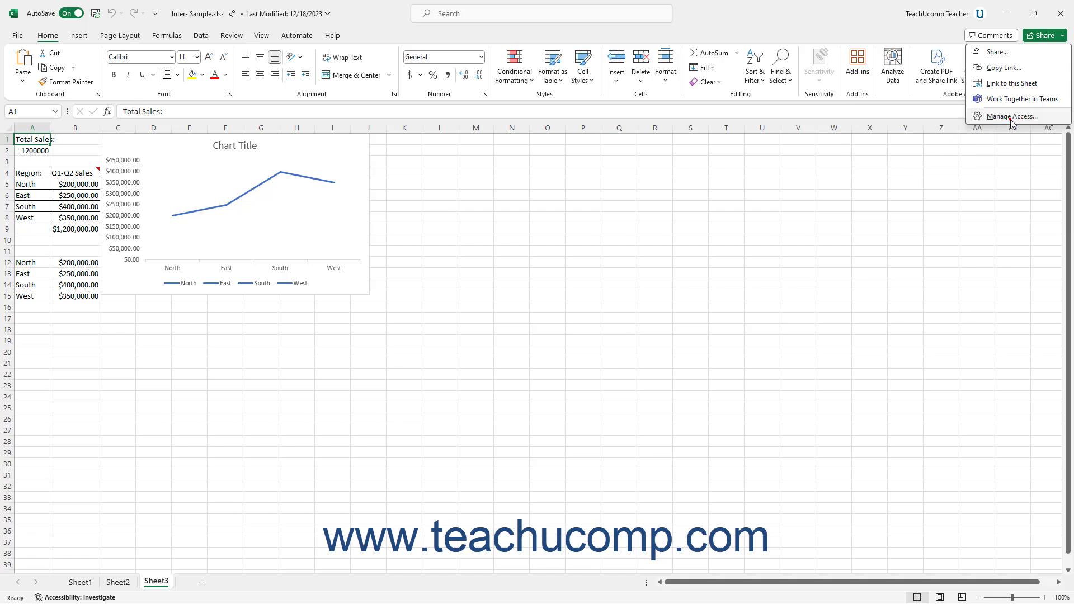
- Open Manage Access, then cancel the Stop sharing prompt to keep current access
left_click(1010, 117)
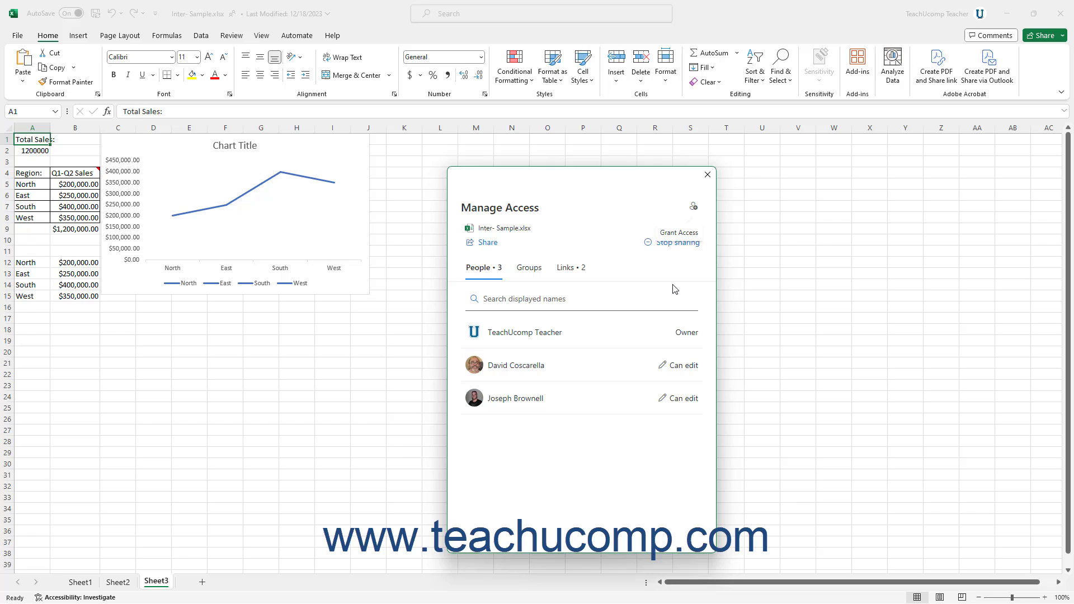
left_click(680, 246)
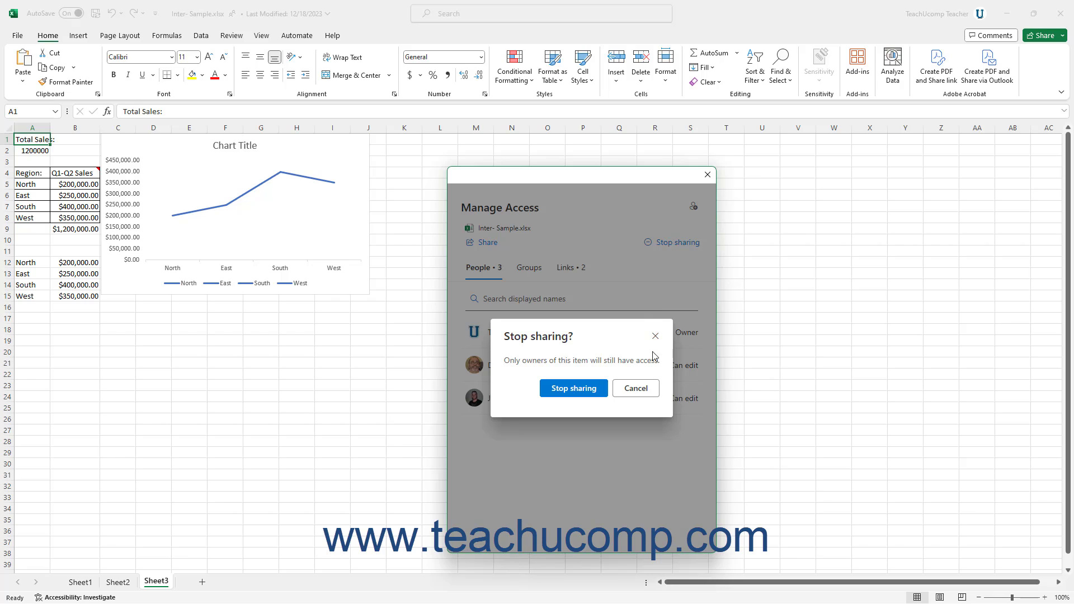
left_click(643, 391)
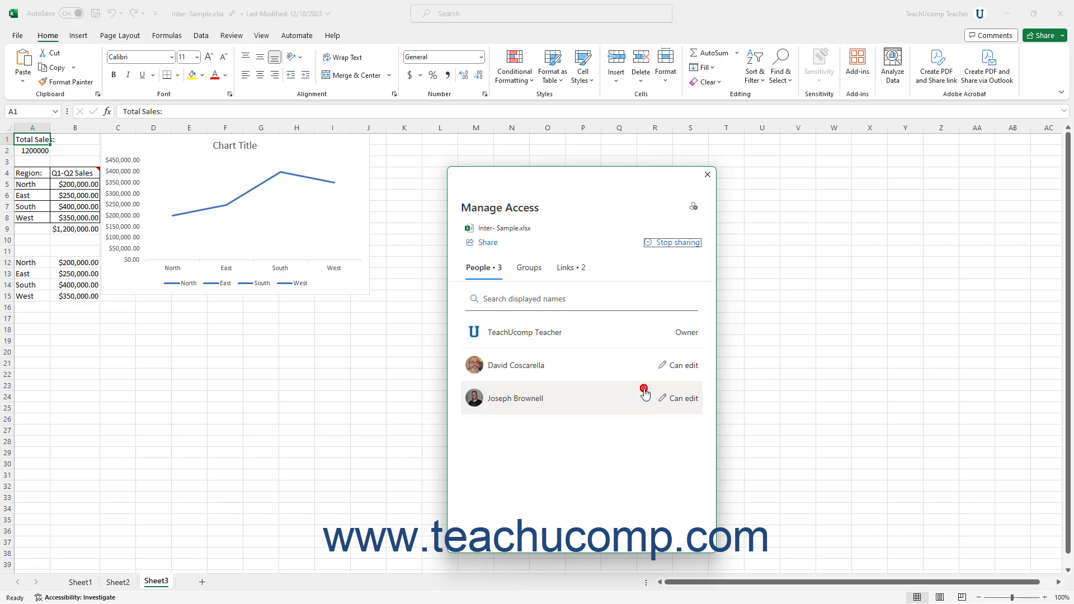
- Check the People and Groups tabs, then view the two sharing links under Links
left_click(486, 274)
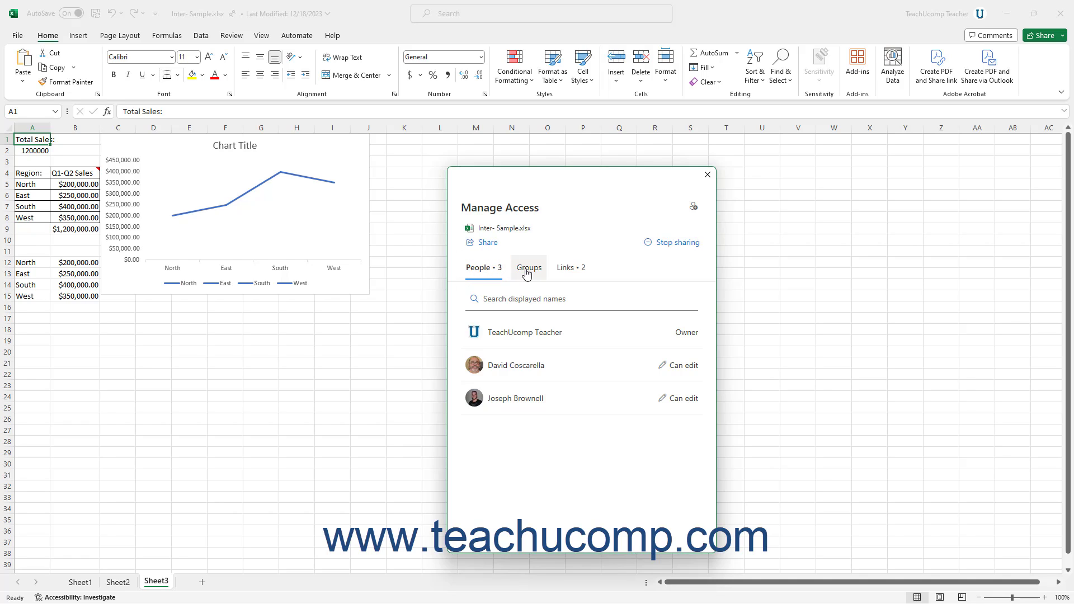
left_click(527, 274)
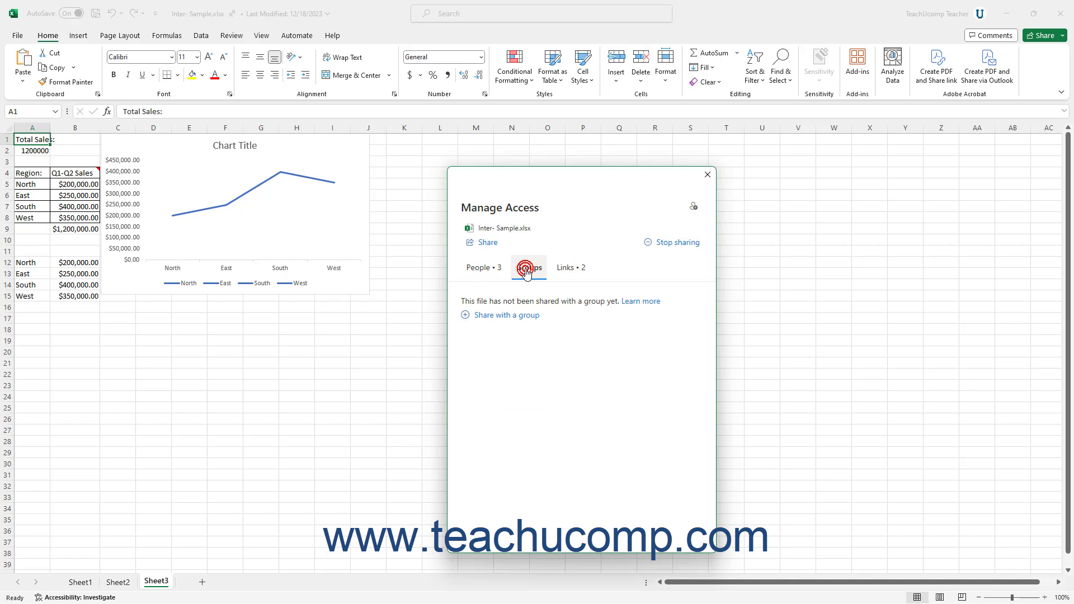
left_click(569, 272)
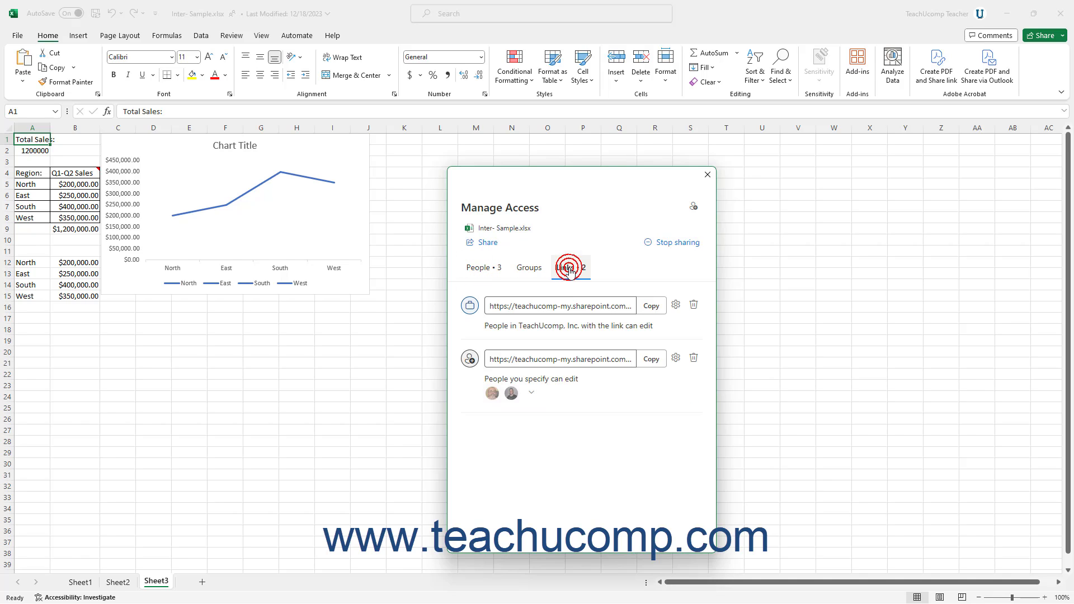
- Delete the TeachUcomp staff edit link and confirm with Remove
left_click(692, 306)
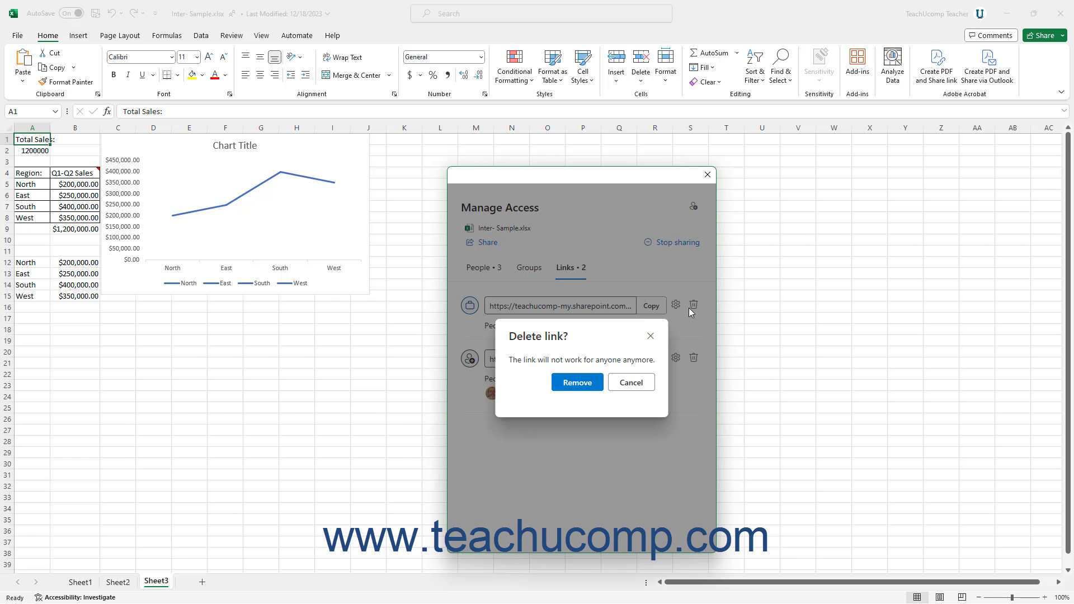
left_click(571, 382)
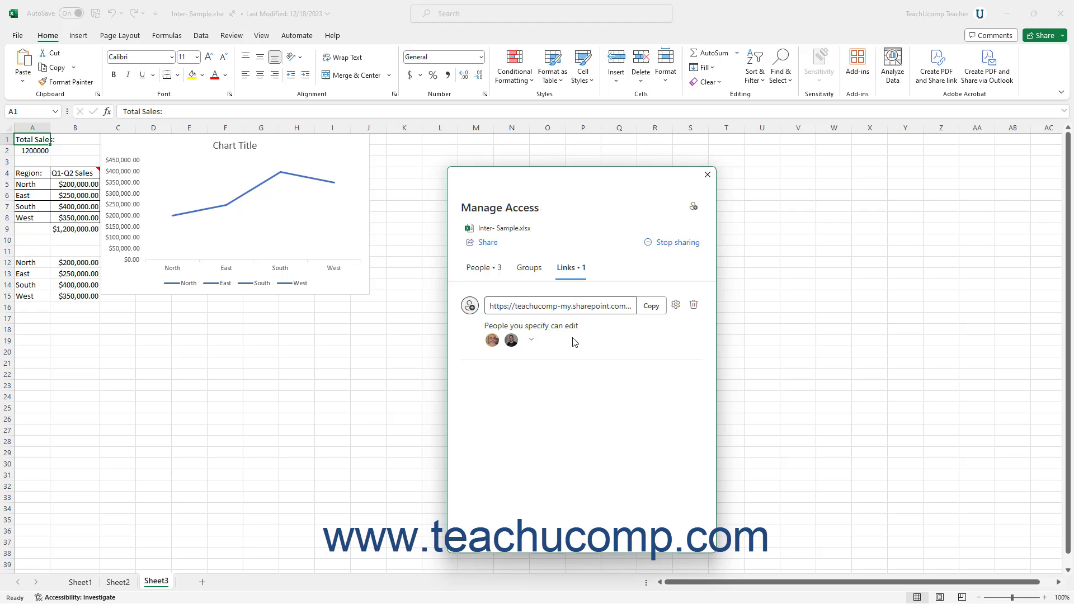
- Remove the first listed person from the specified-people link and close Manage Access
left_click(532, 342)
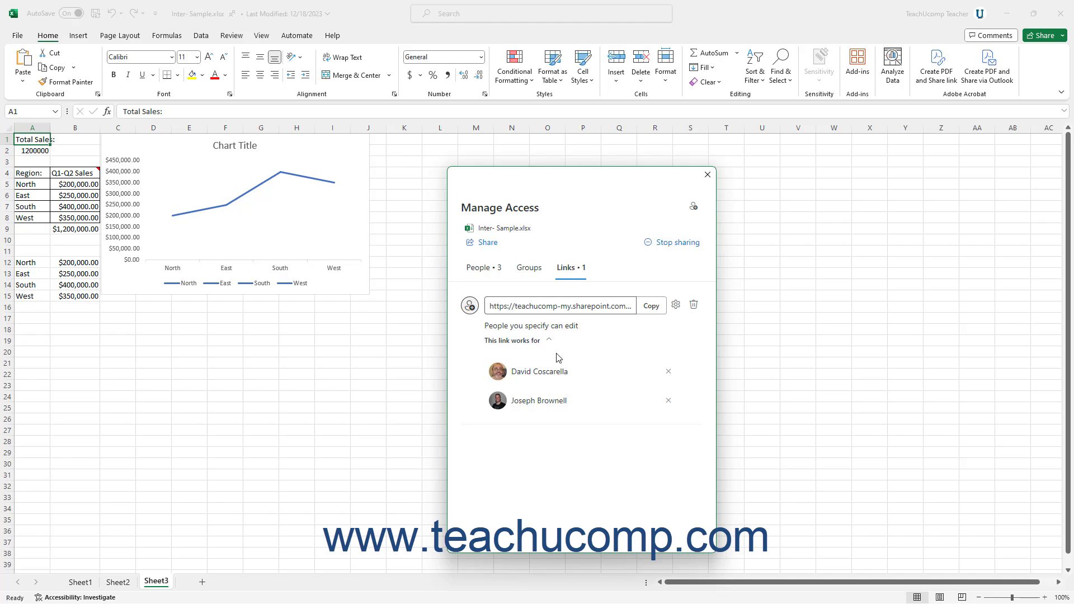
left_click(669, 370)
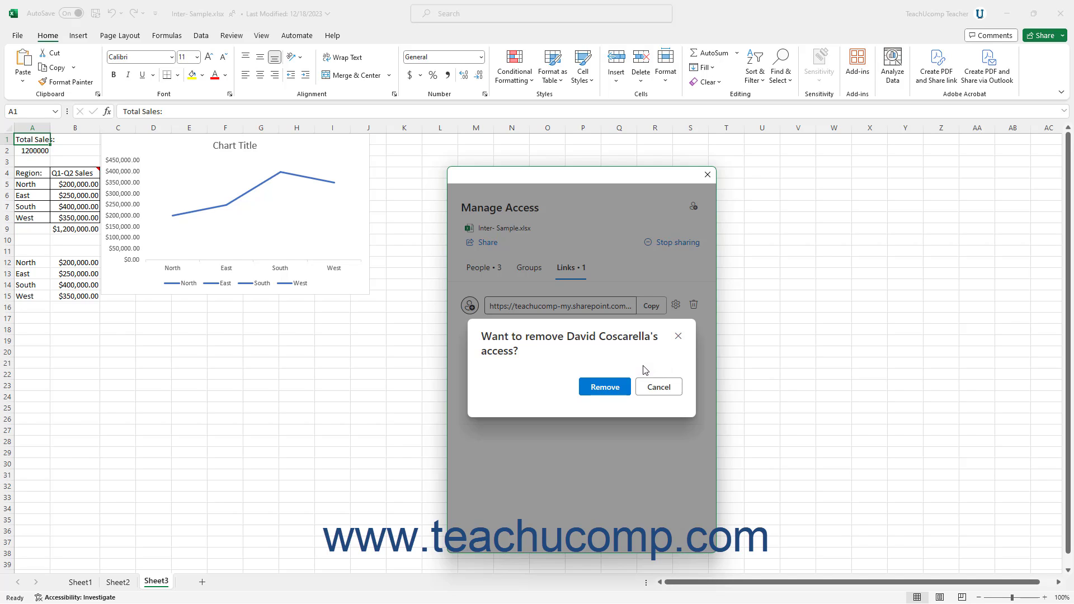
left_click(606, 386)
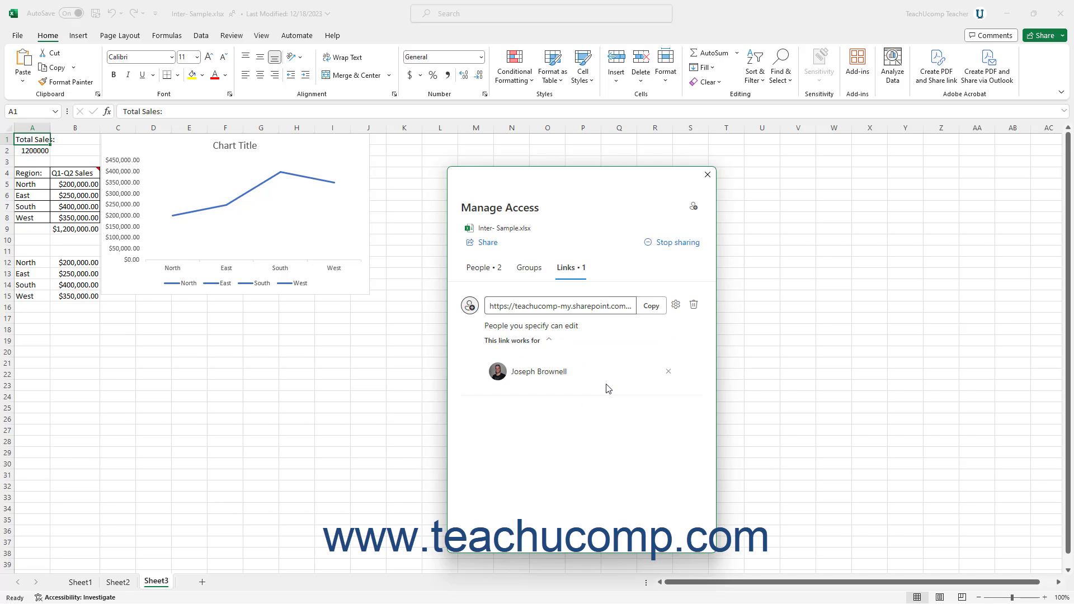
left_click(707, 175)
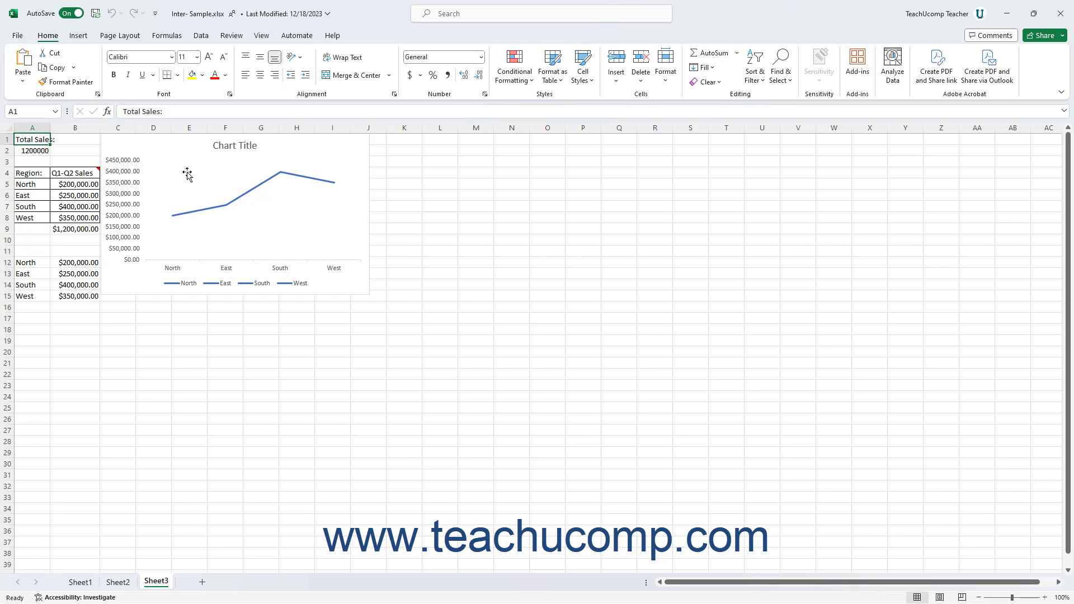
- Save a copy of the workbook to This PC's Documents as 'Inter- Sample- Local copy'
left_click(17, 35)
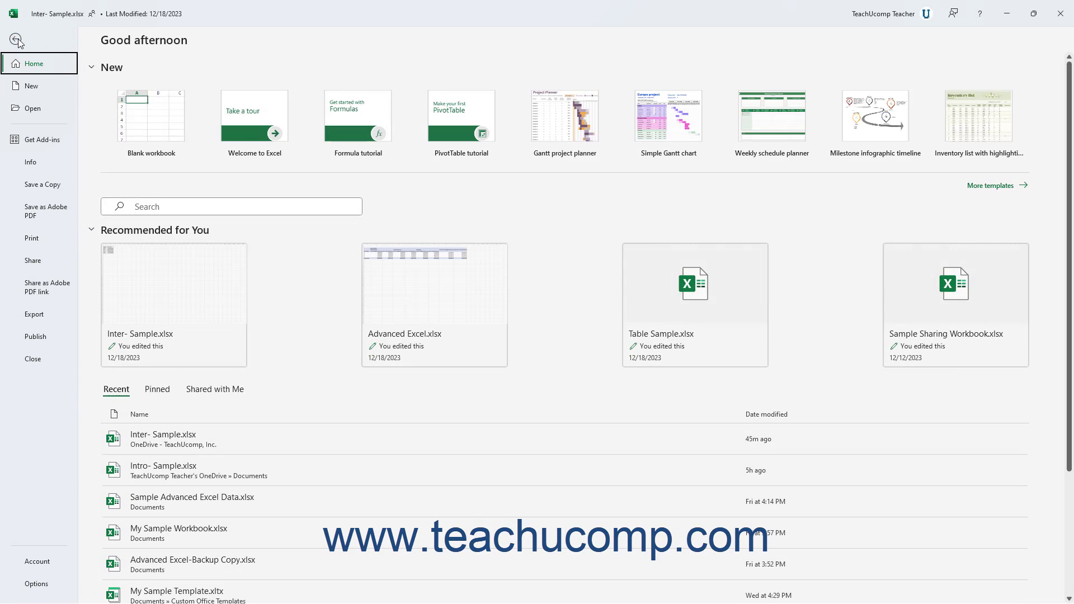
left_click(50, 188)
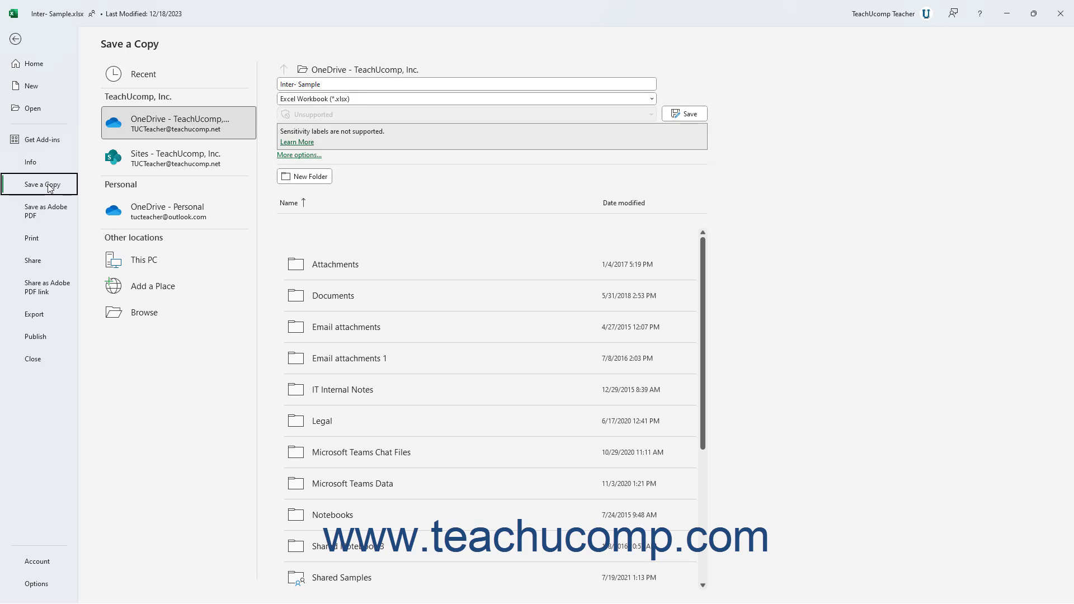
left_click(159, 259)
left_click(343, 83)
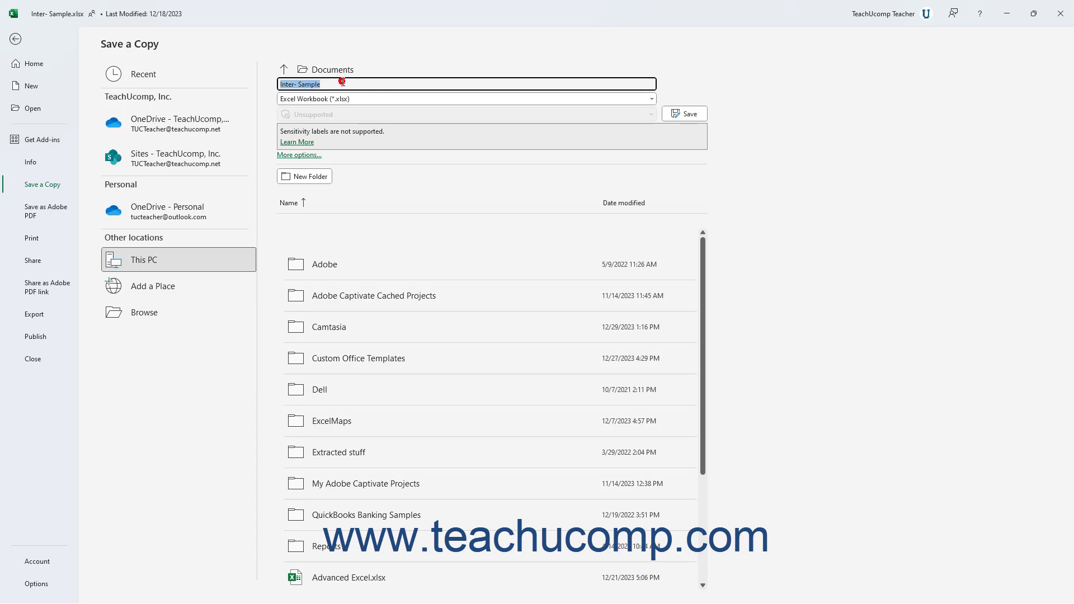
left_click(343, 83)
type("- Local copy")
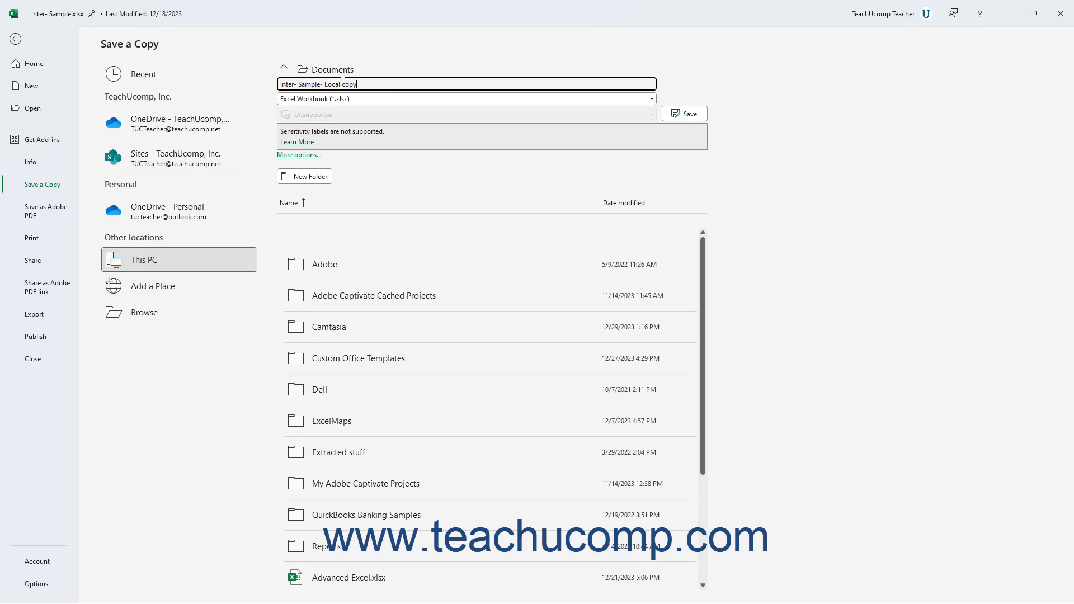
left_click(676, 114)
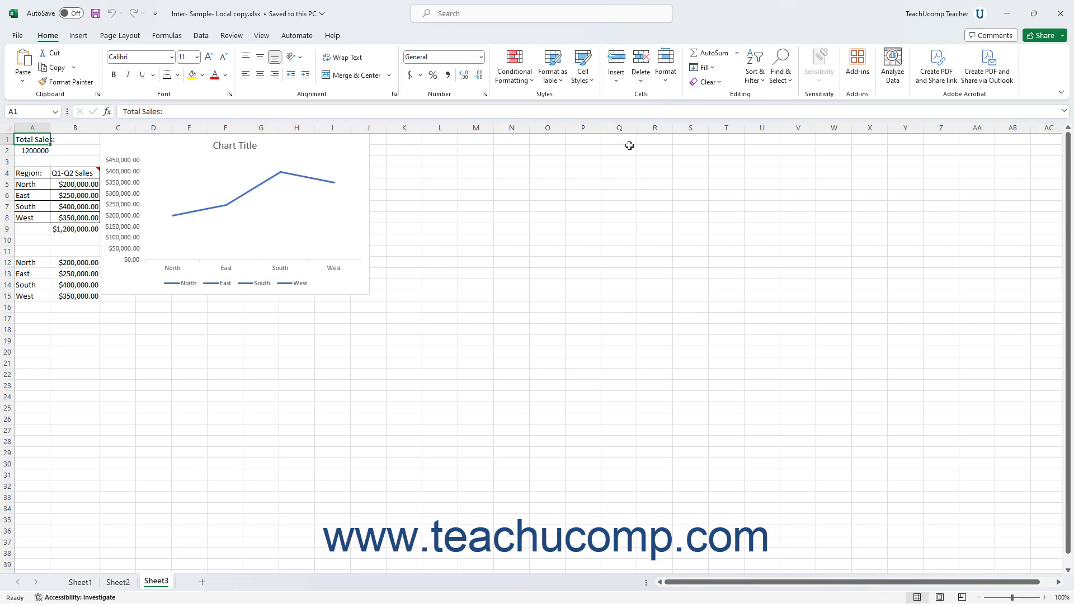